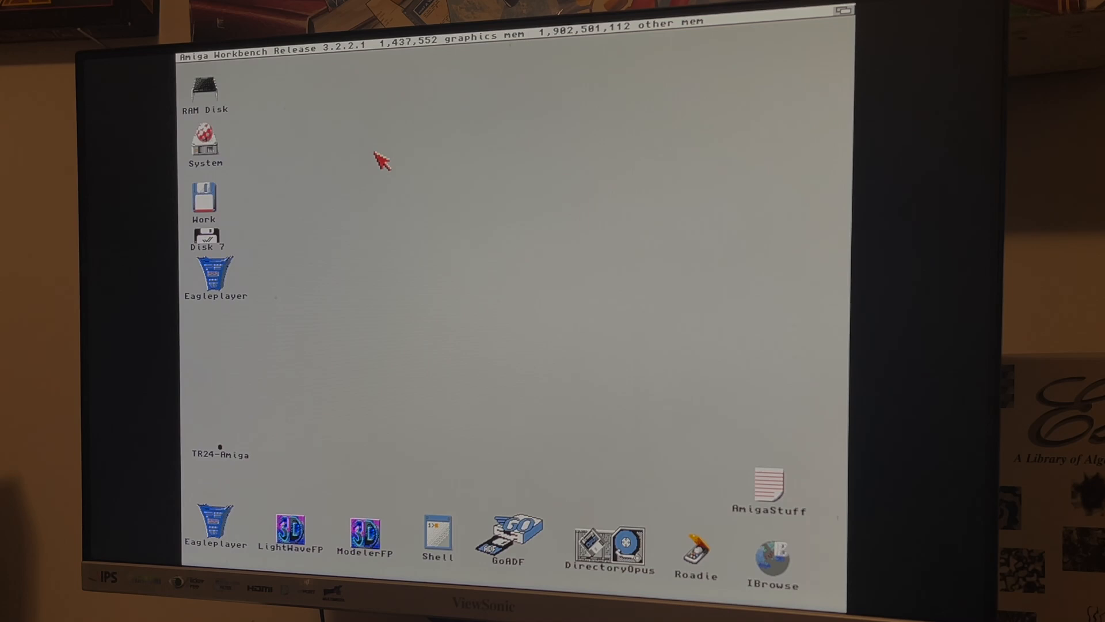
Open the System disk on the Workbench desktop
double_click(221, 153)
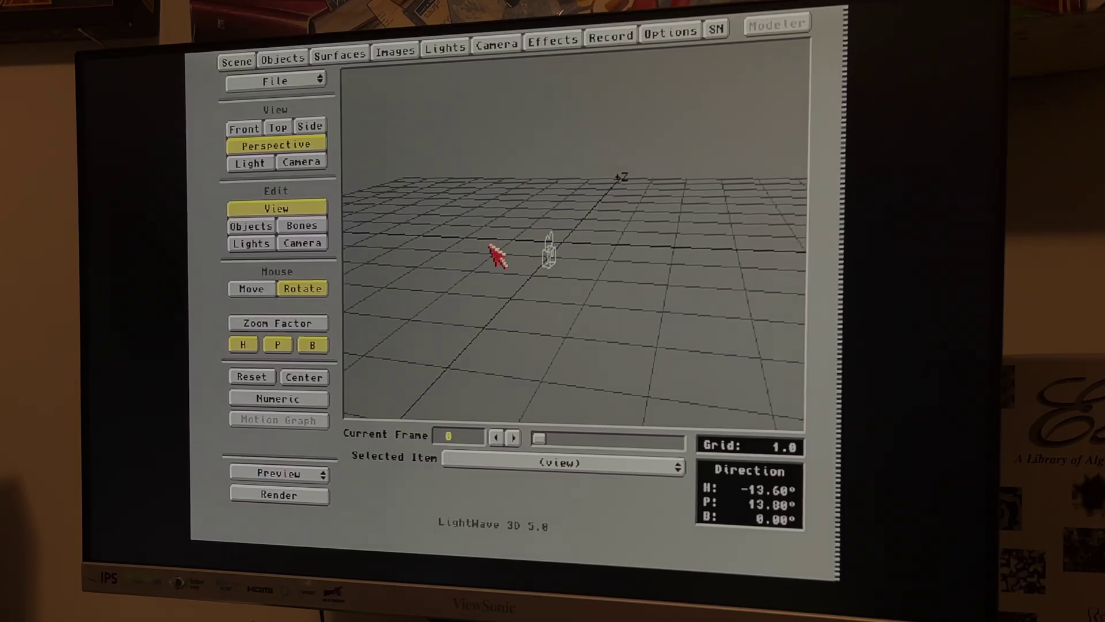
Orbit the Layout perspective viewport slightly
mouse_move(492, 254)
left_mouse_down()
mouse_move(584, 238)
mouse_move(562, 255)
mouse_move(496, 247)
left_mouse_up()
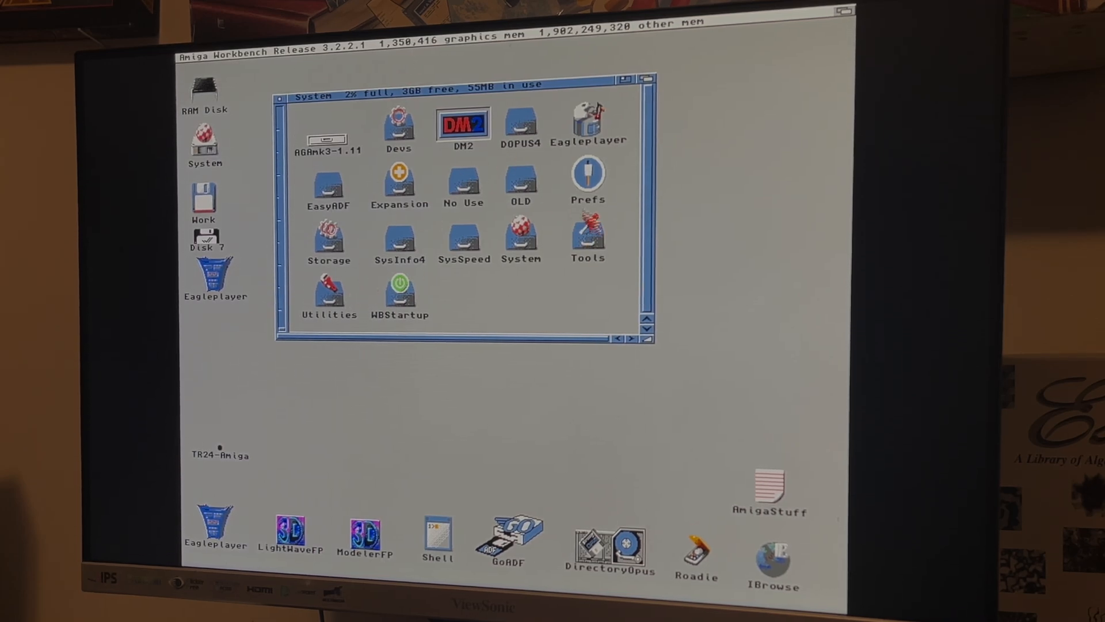
Inspect the Super72 800x600 mode in ScreenMode preferences and cancel without changes
double_click(588, 180)
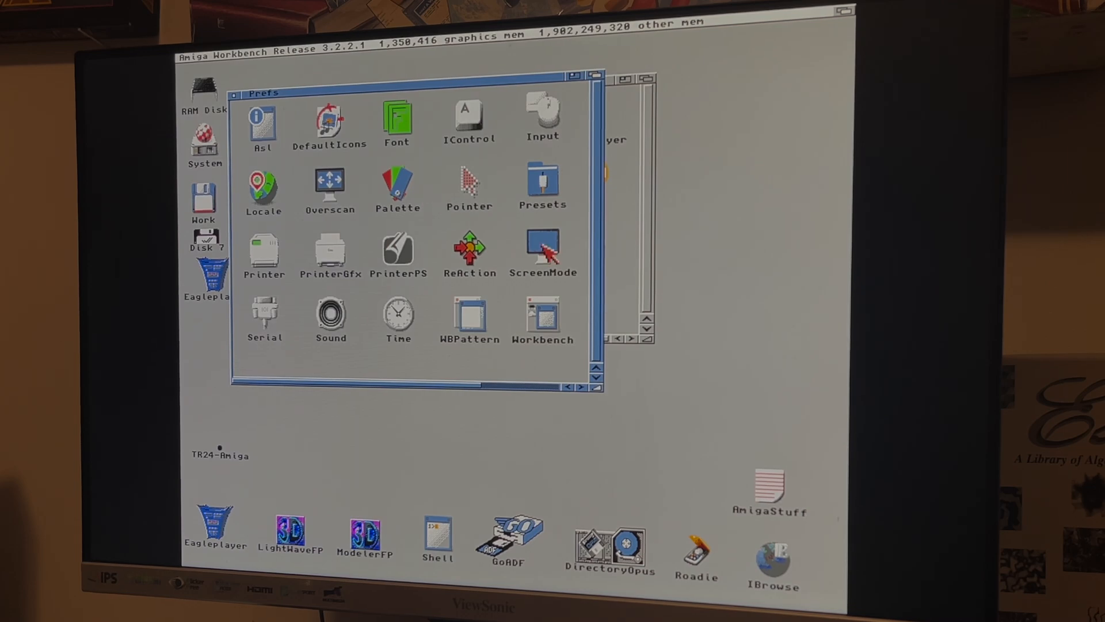
double_click(547, 250)
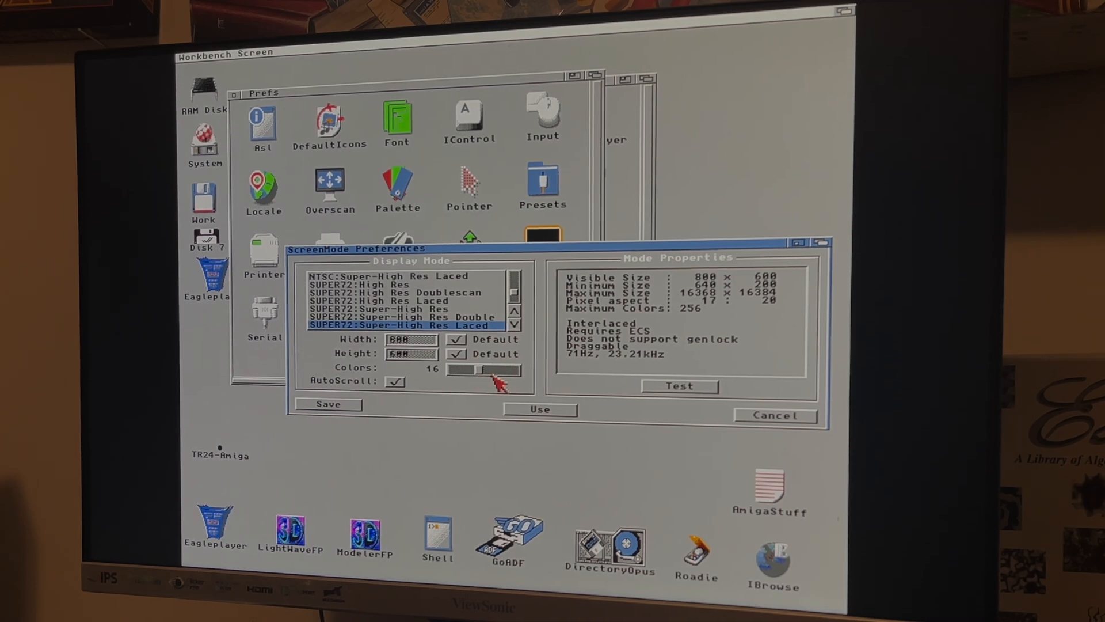
left_click(760, 418)
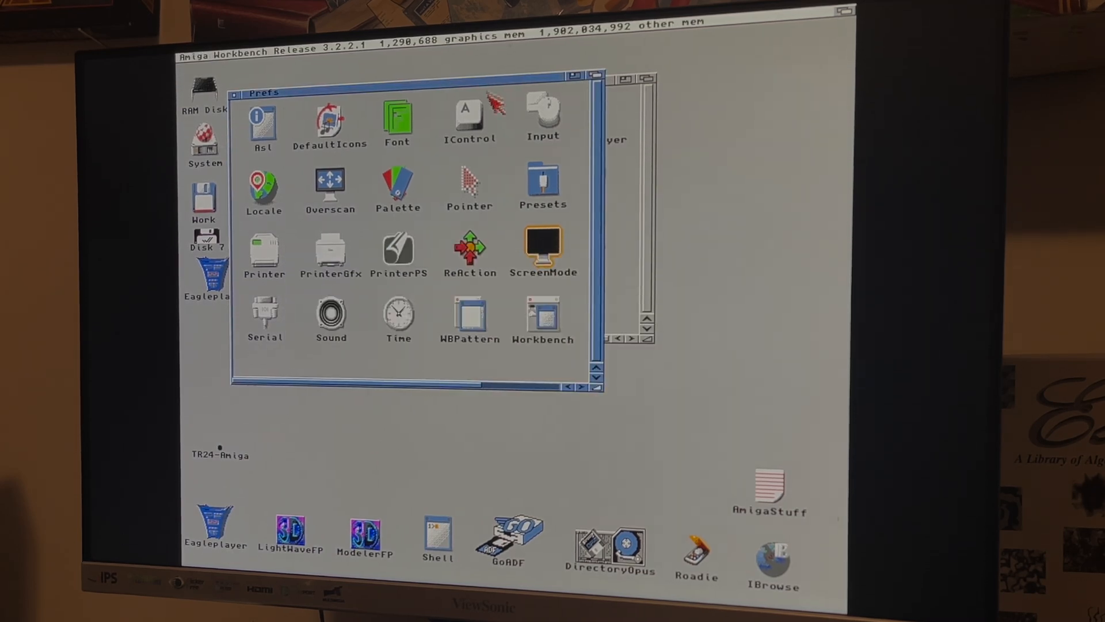
Reposition the Prefs and System windows so Prefs sits in front, lower left of System
left_click_drag(489, 83, 619, 156)
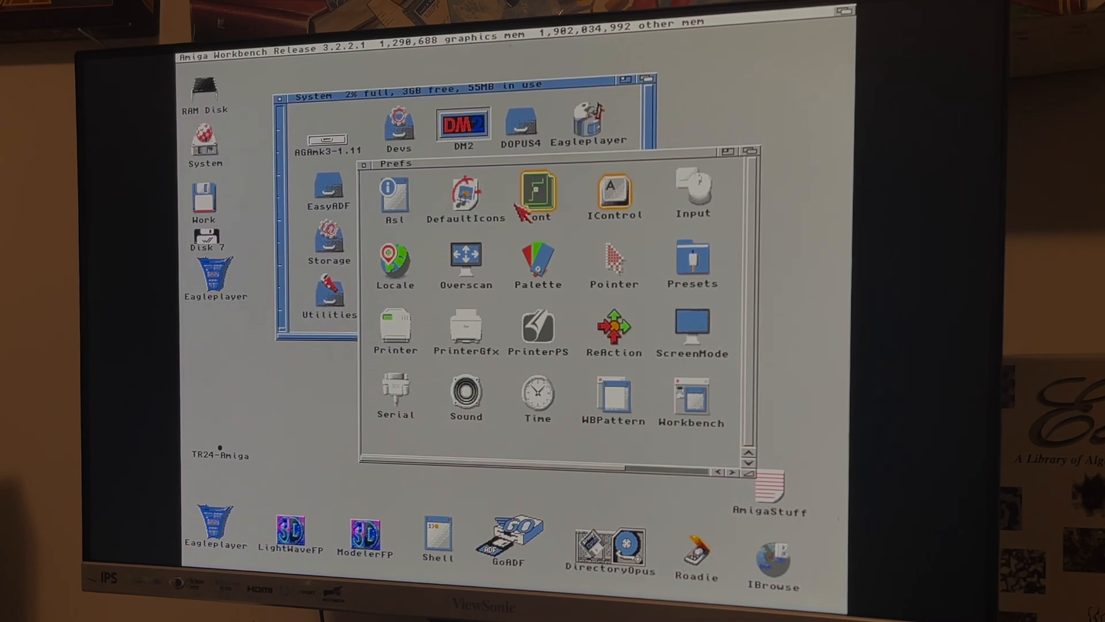
left_click_drag(521, 165, 435, 214)
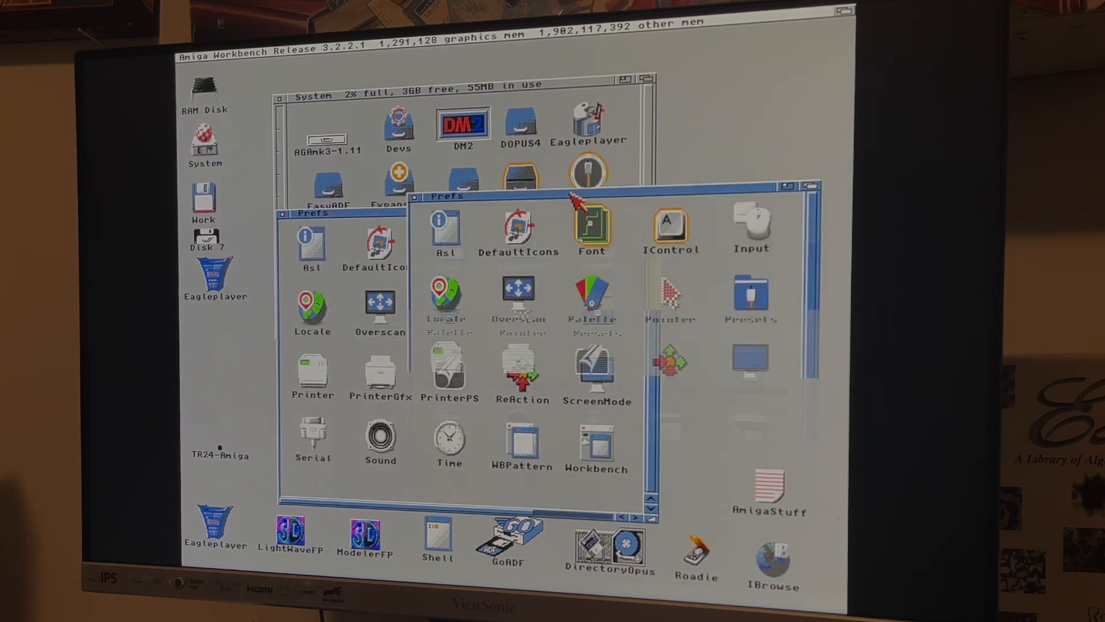
left_click_drag(475, 86, 402, 61)
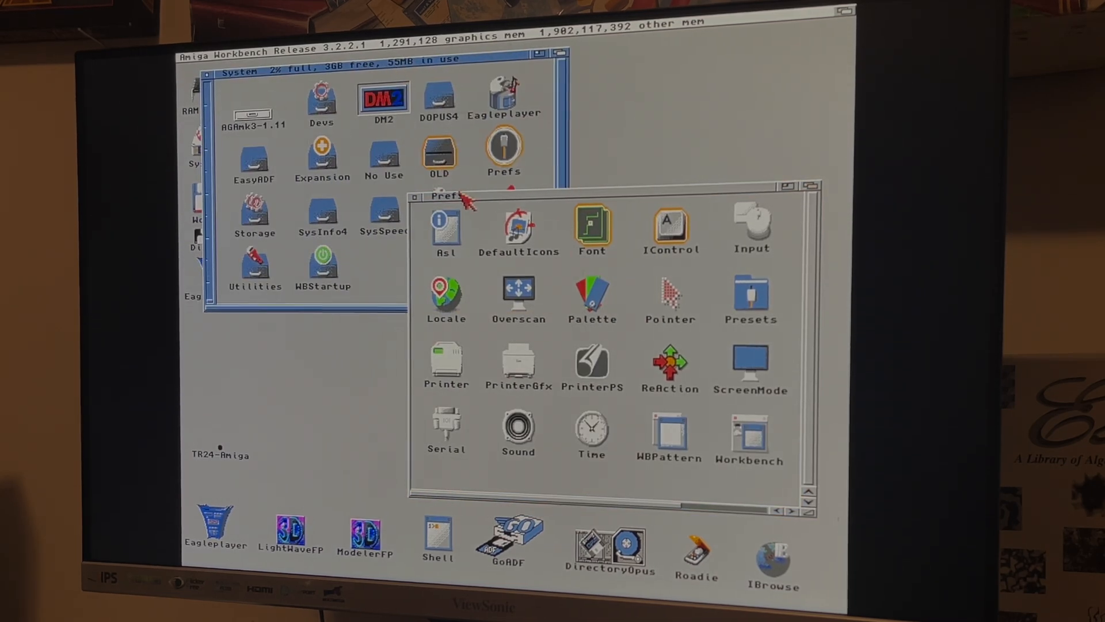
left_click(429, 198)
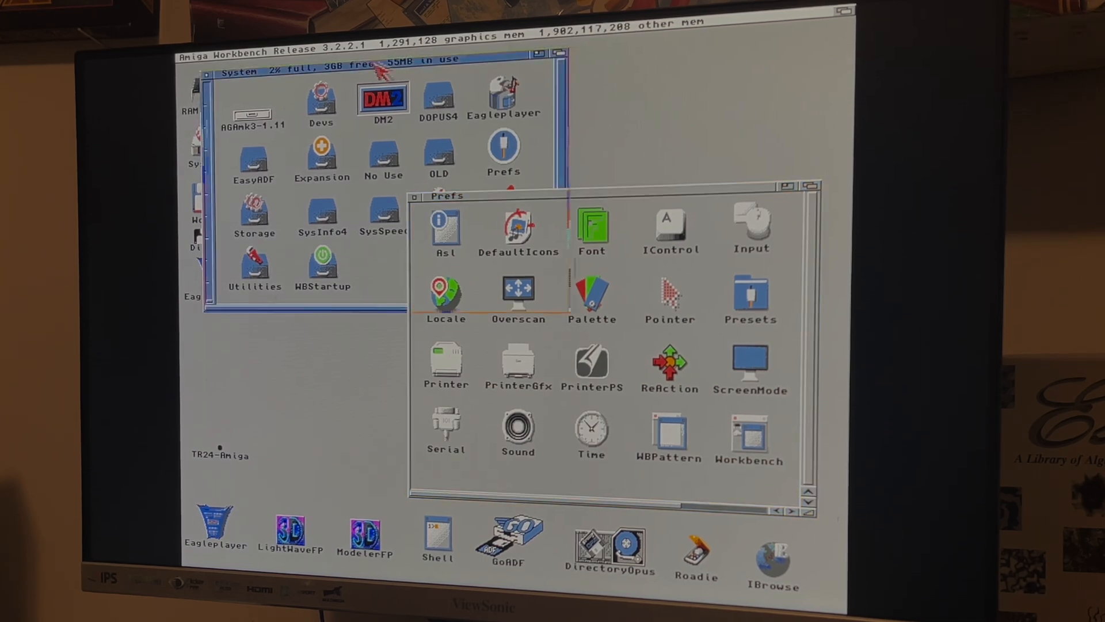
left_click_drag(389, 72, 458, 83)
left_click_drag(544, 199, 348, 213)
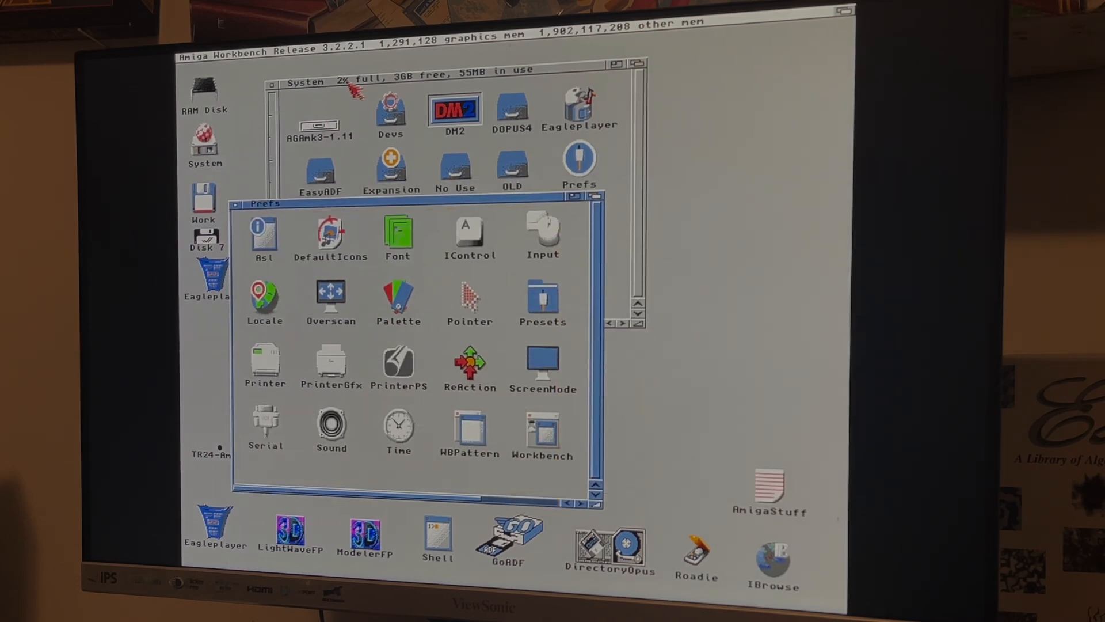
left_click_drag(356, 84, 438, 91)
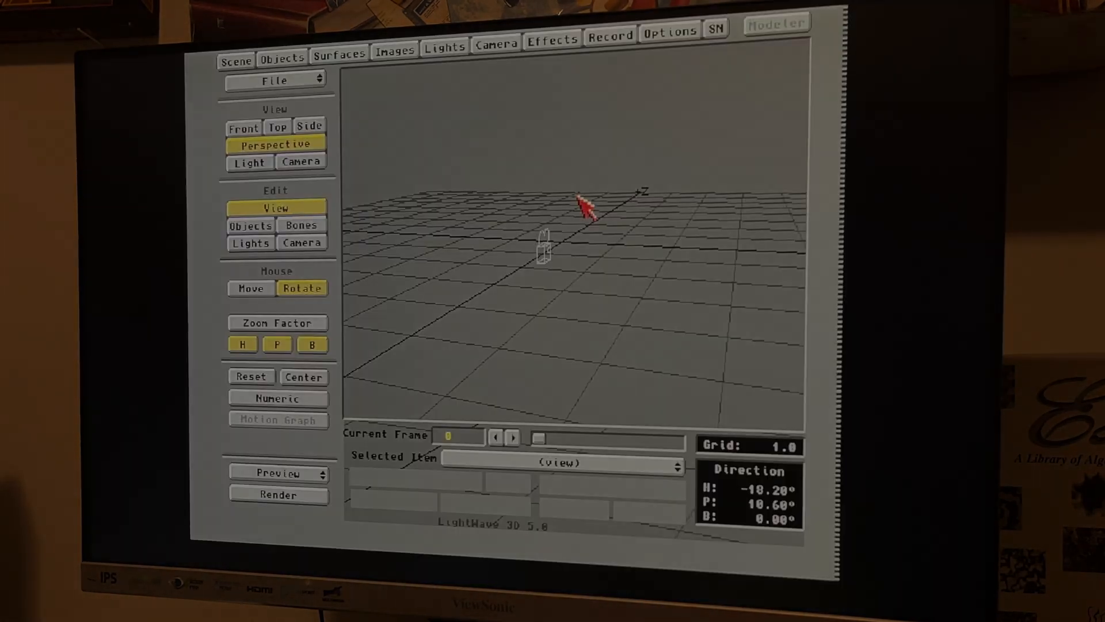
Orbit the Layout perspective viewport to turn the view
mouse_move(584, 205)
left_mouse_down()
mouse_move(527, 242)
mouse_move(481, 222)
left_mouse_up()
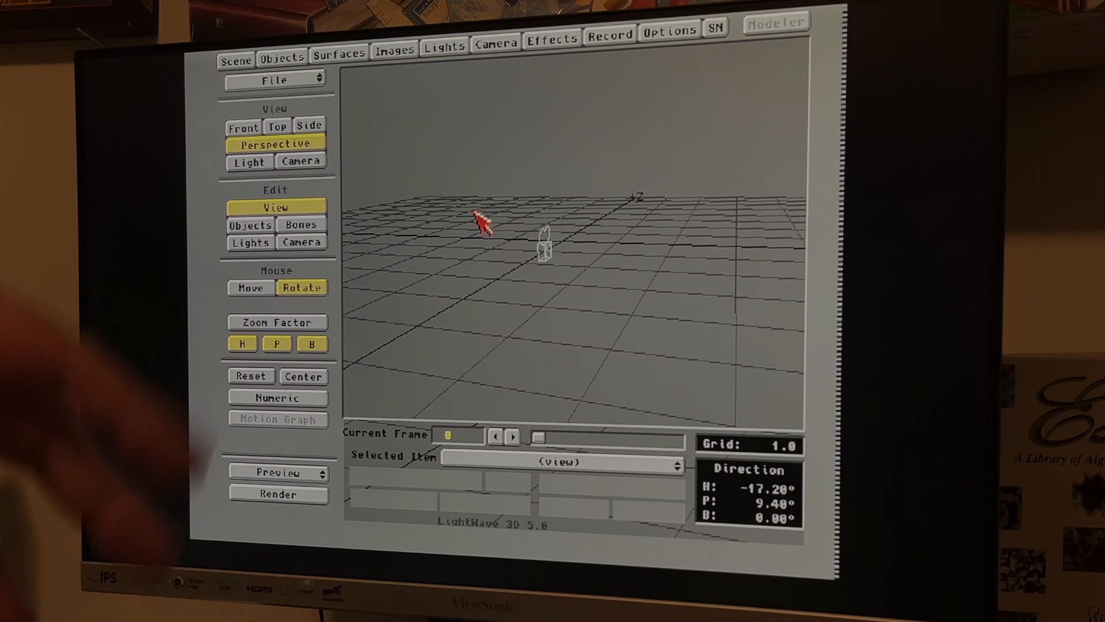
Quit LightWave Layout via File > Quit, confirm, and close the Prefs drawer
left_click(303, 87)
left_click(294, 125)
left_click(420, 329)
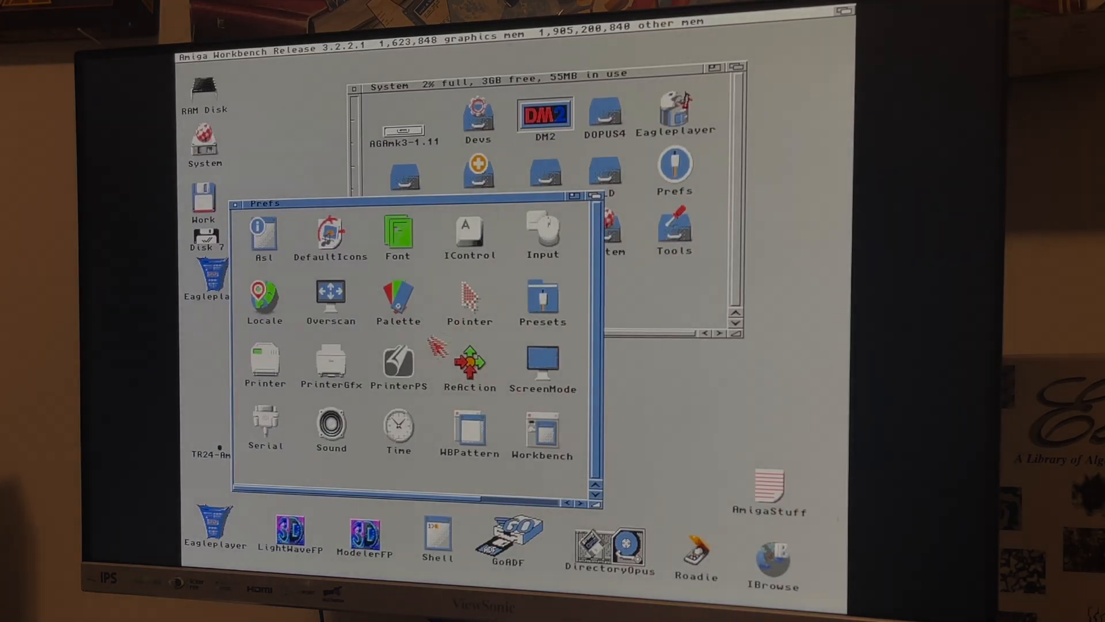
left_click(237, 204)
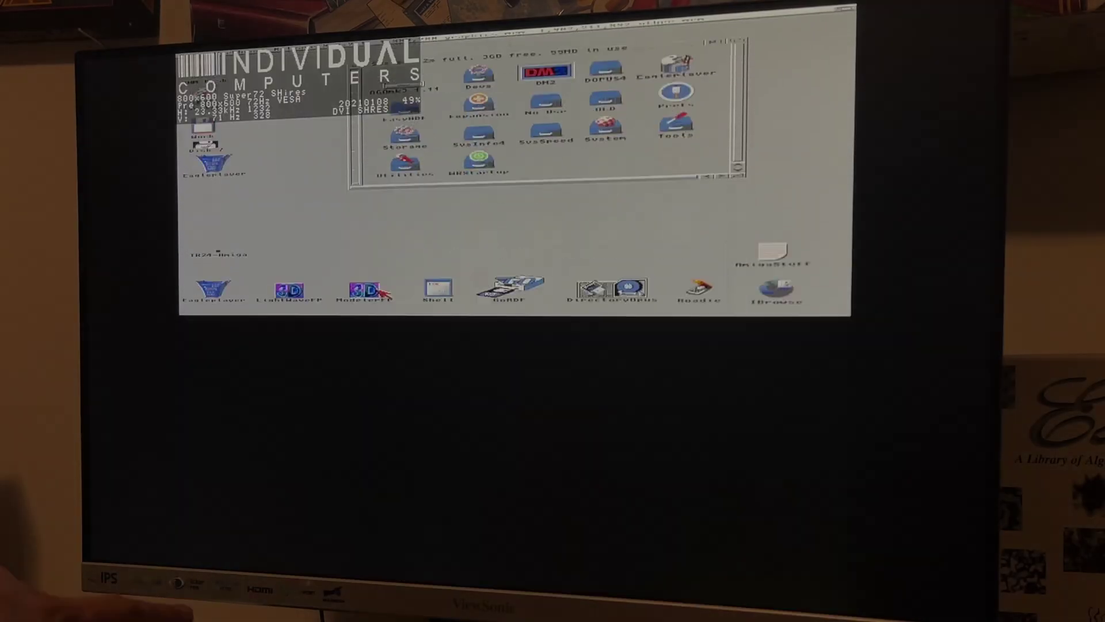
double_click(380, 294)
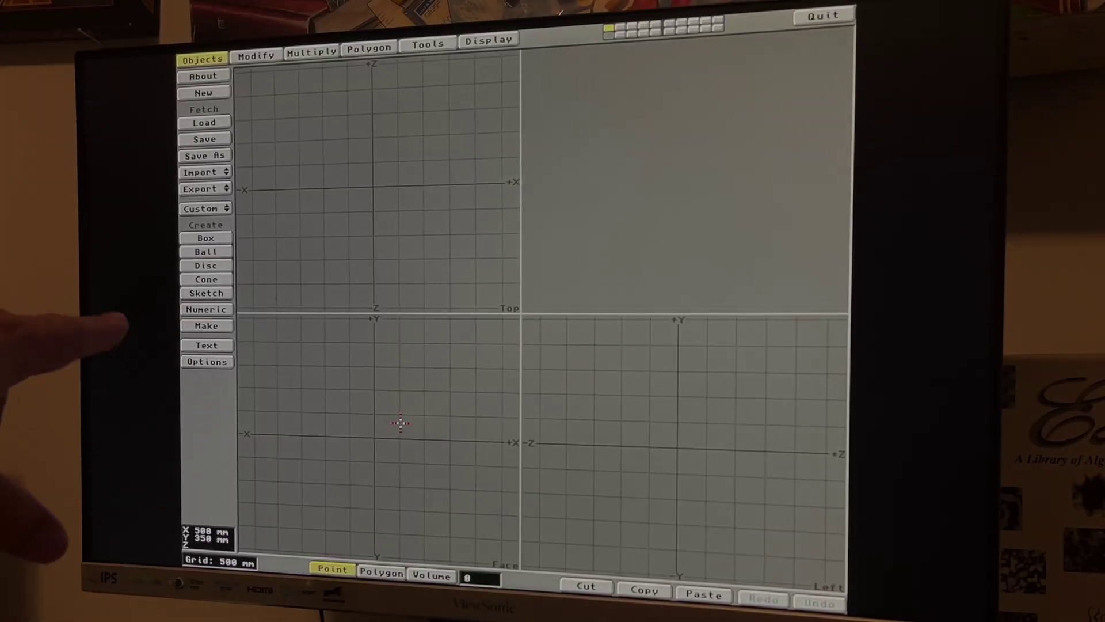
left_click(487, 40)
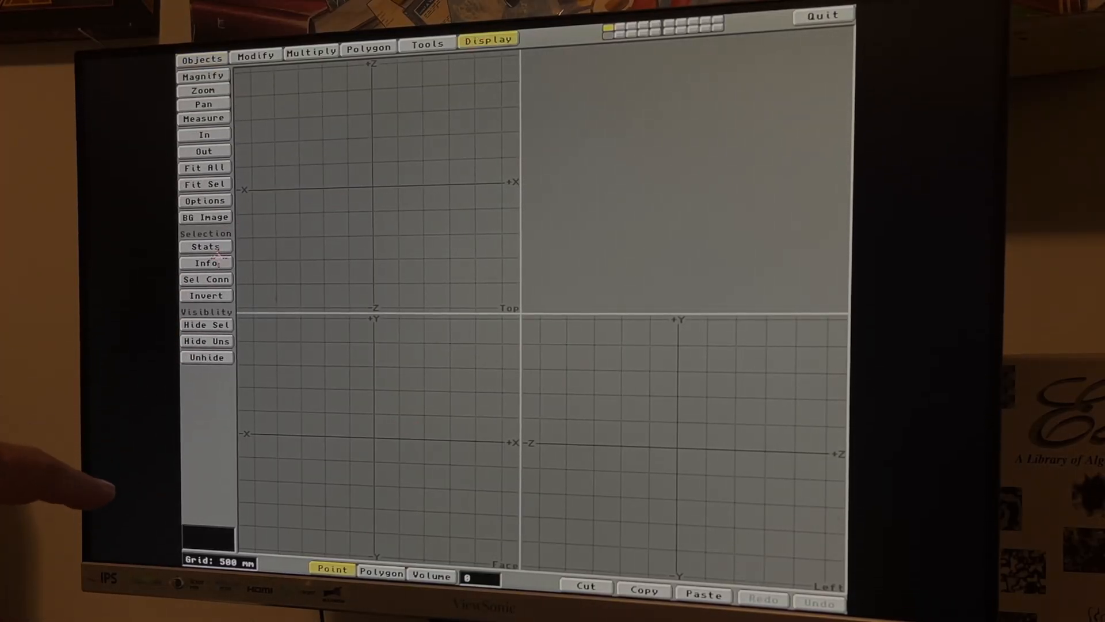
left_click(206, 201)
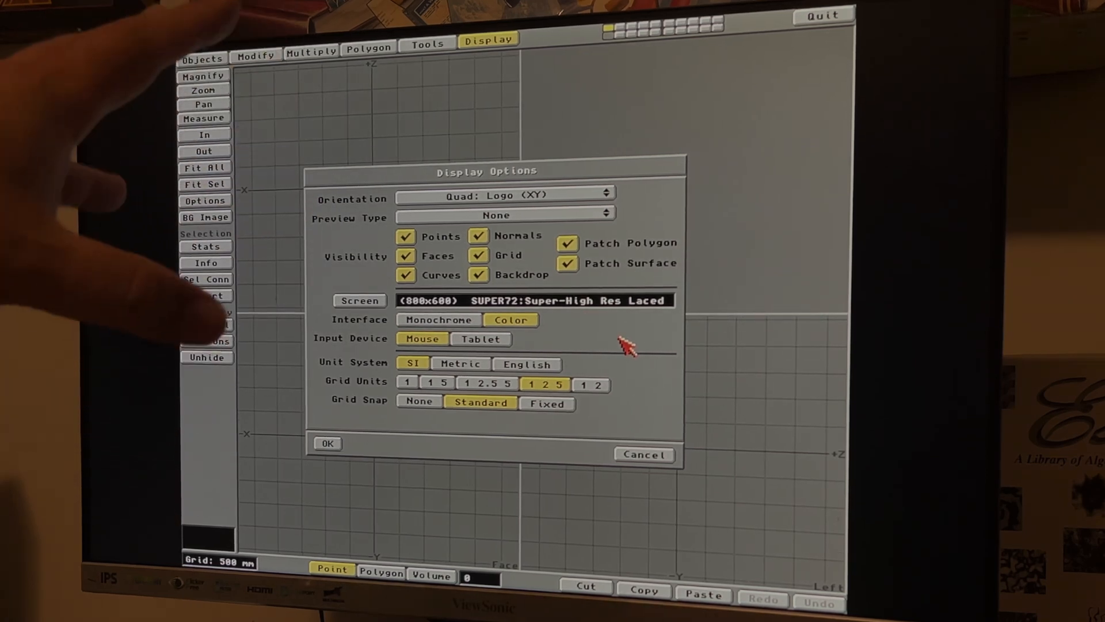
left_click(645, 455)
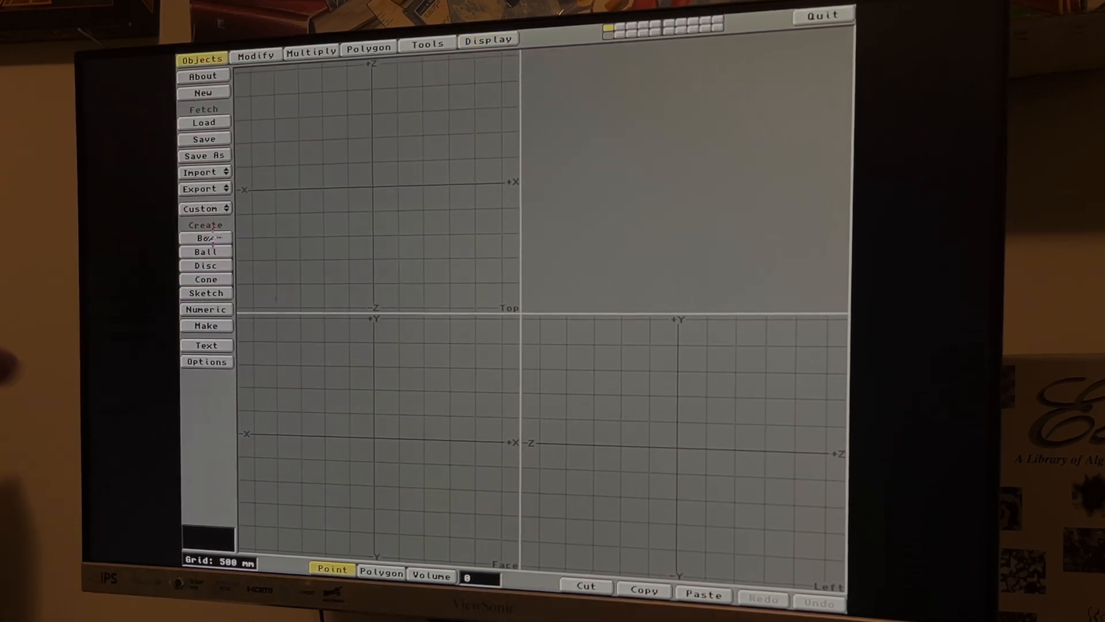
Draw a box in the top view and give it height in the side view
left_click(204, 238)
left_click_drag(281, 143, 395, 251)
left_click_drag(367, 432, 364, 326)
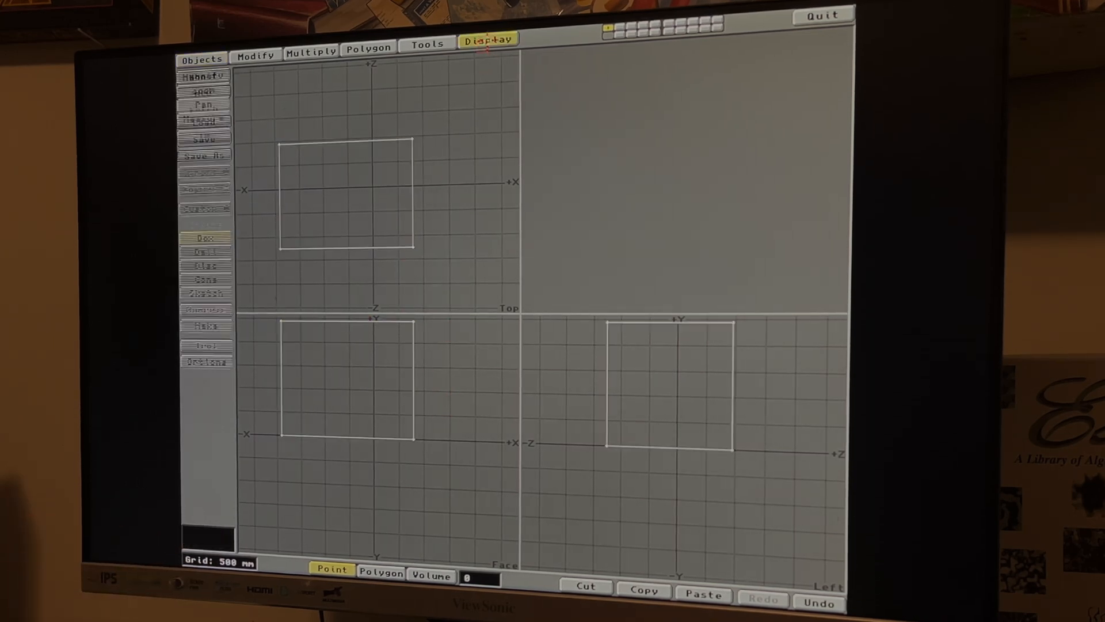
Set the perspective Preview Type to Solid in Display Options
left_click(204, 200)
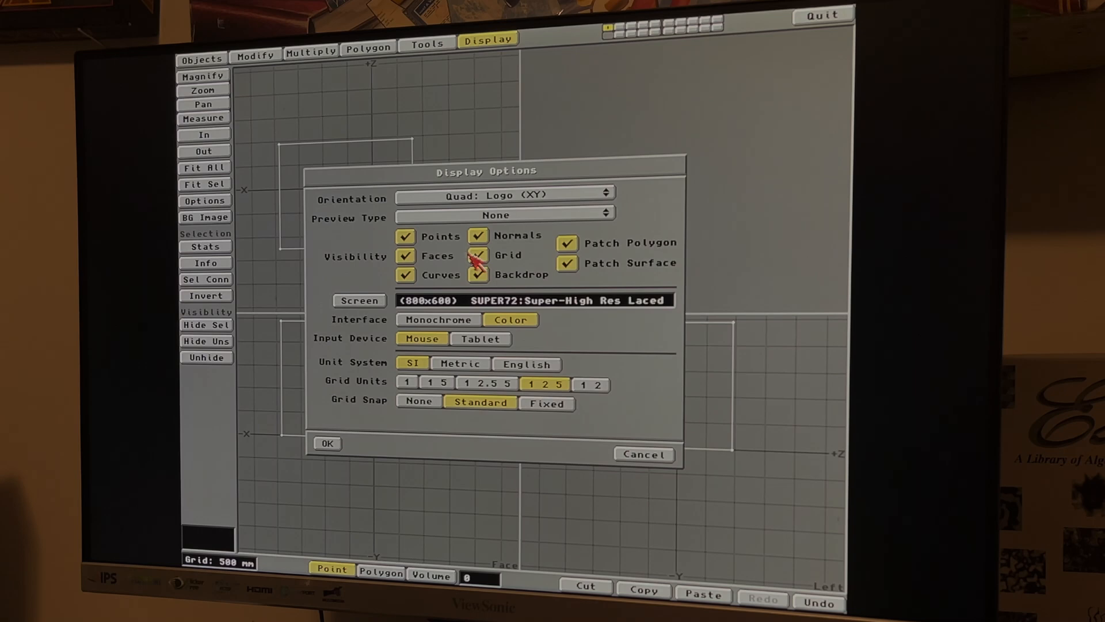
left_click(483, 239)
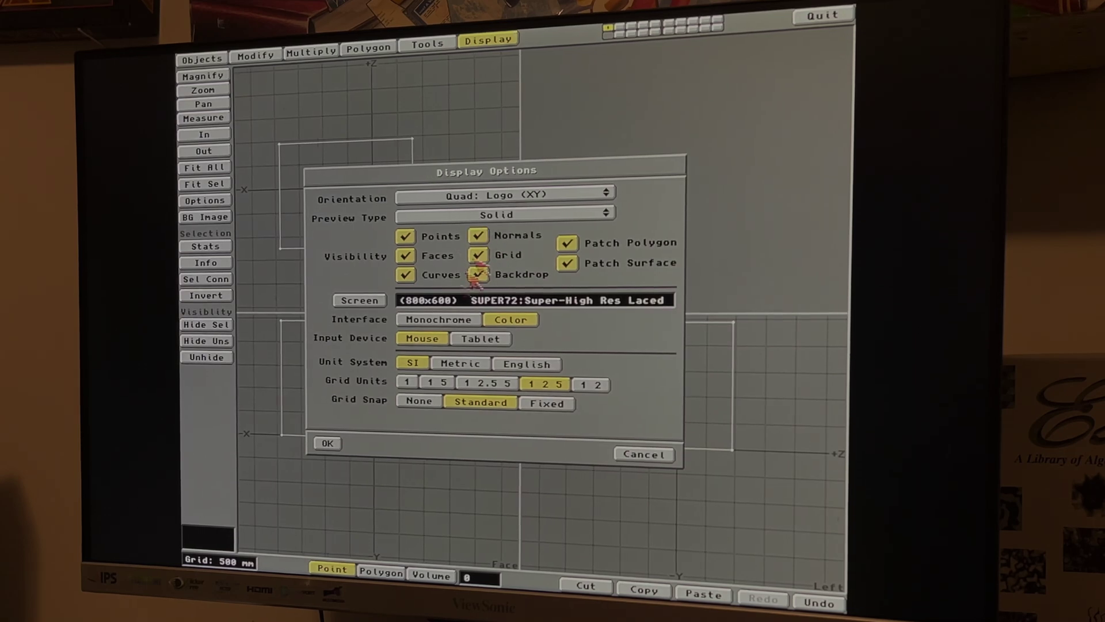
left_click(327, 444)
Orbit the box in the perspective preview, then begin quitting Modeler
mouse_move(619, 209)
left_mouse_down()
mouse_move(598, 186)
mouse_move(670, 198)
left_mouse_up()
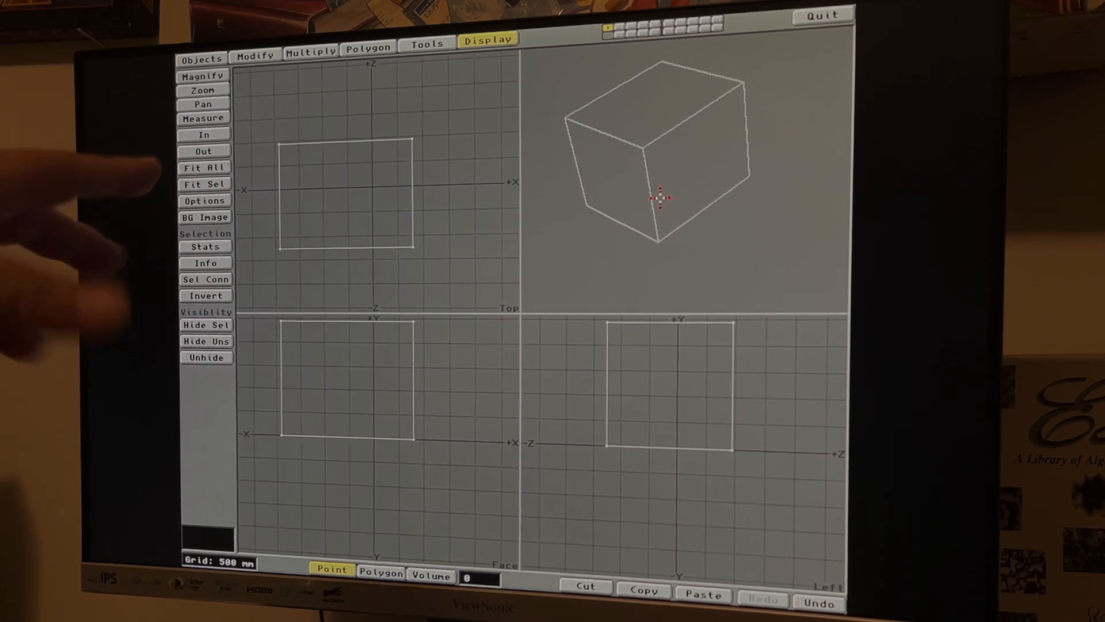
mouse_move(631, 189)
left_mouse_down()
mouse_move(675, 197)
mouse_move(635, 177)
mouse_move(671, 181)
left_mouse_up()
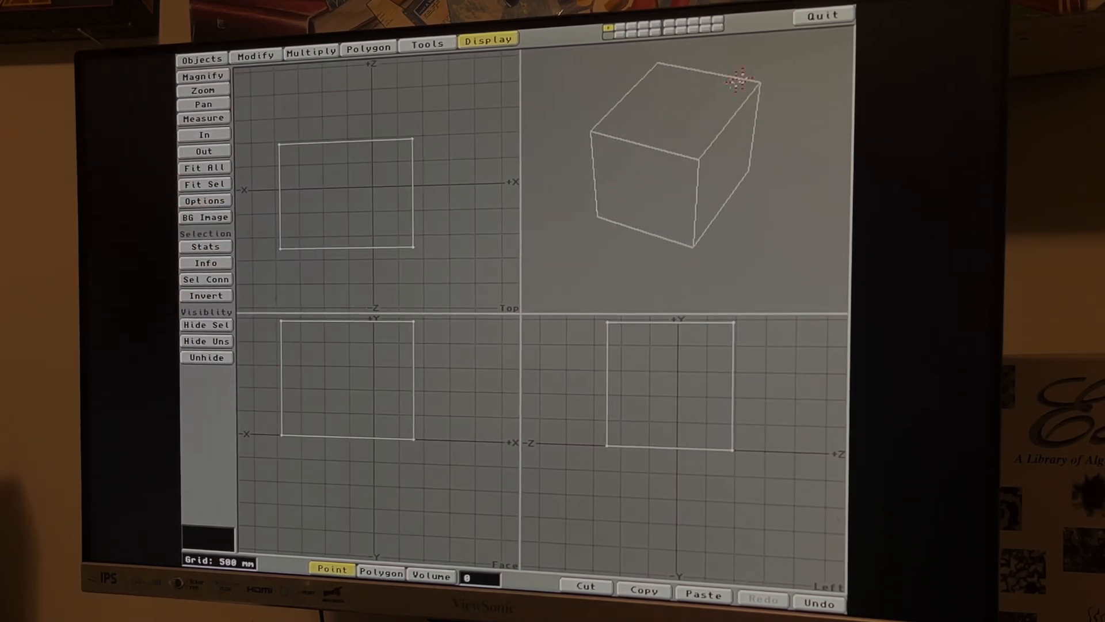
left_click(820, 17)
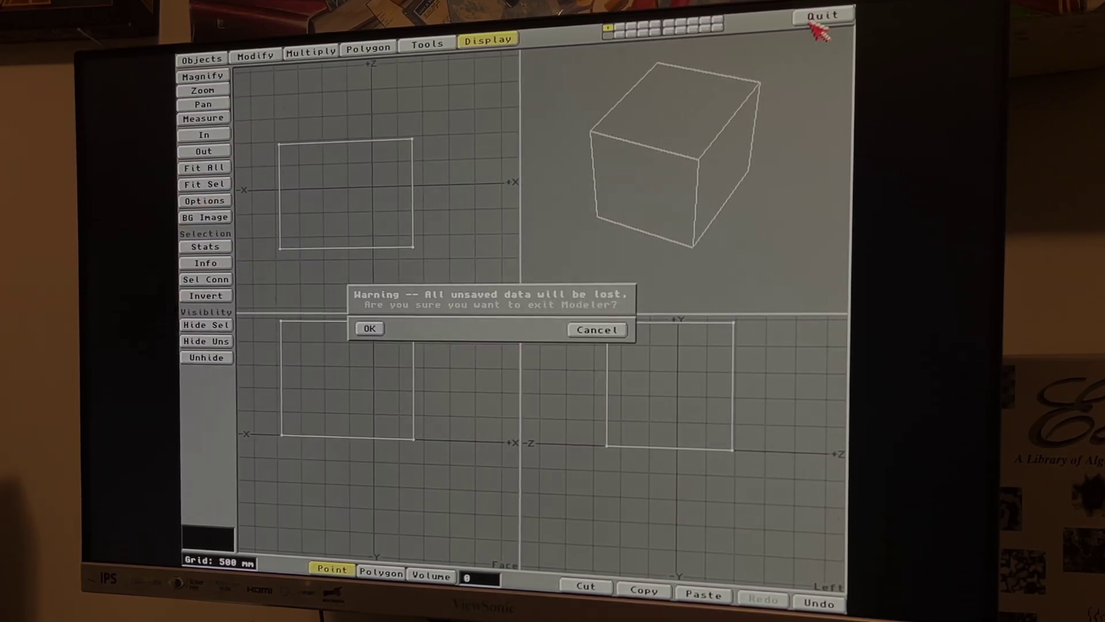
Confirm quitting Modeler without saving the box
left_click(370, 330)
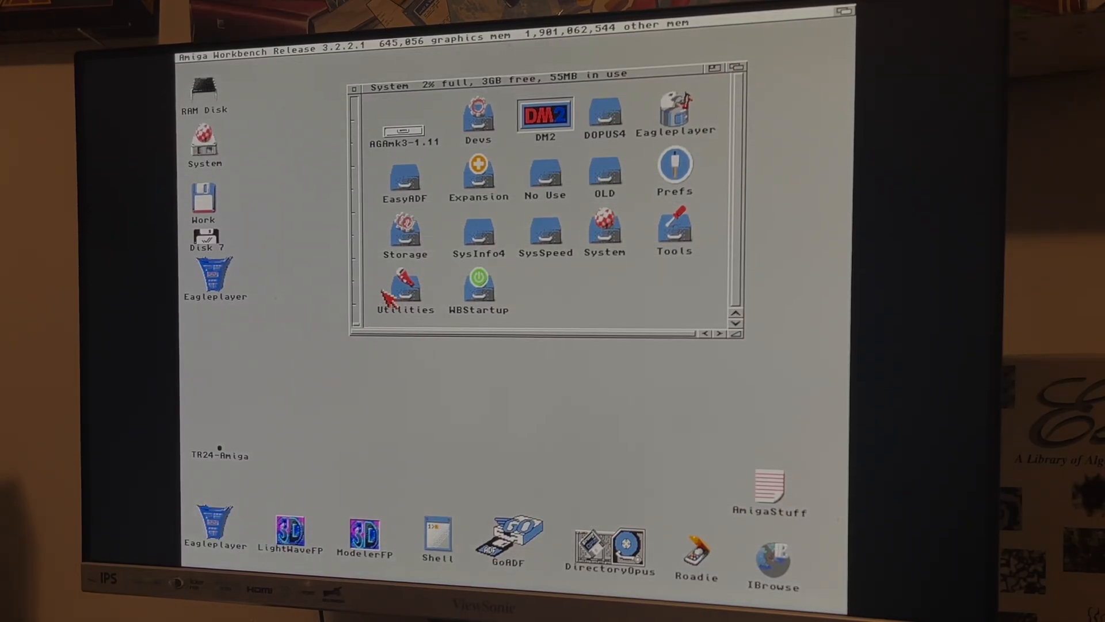